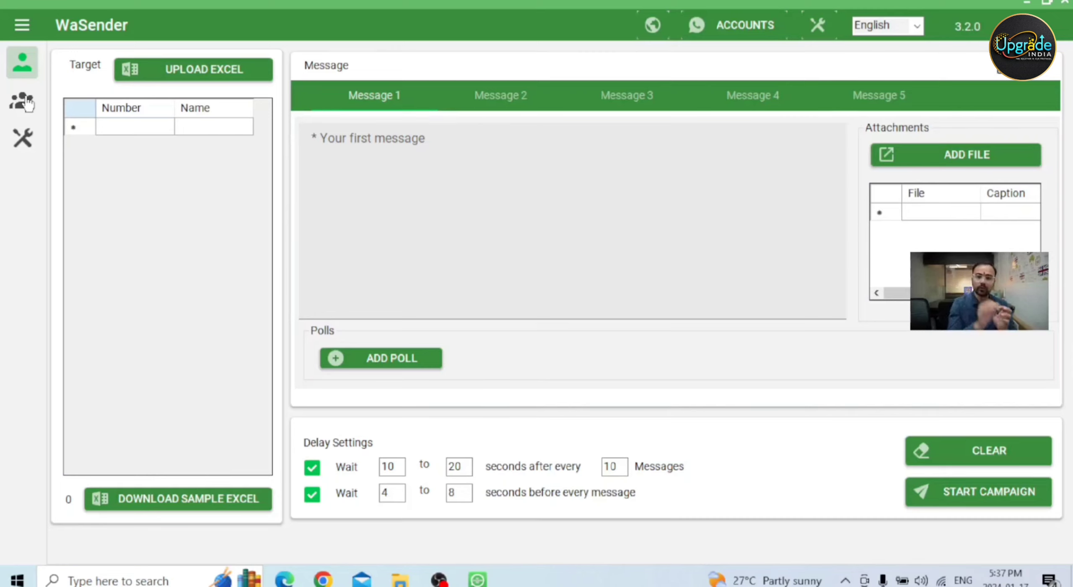
Set the browser to Built In Browser in the general settings and save them.
{"action": "left_click", "coordinate": [820, 29]}
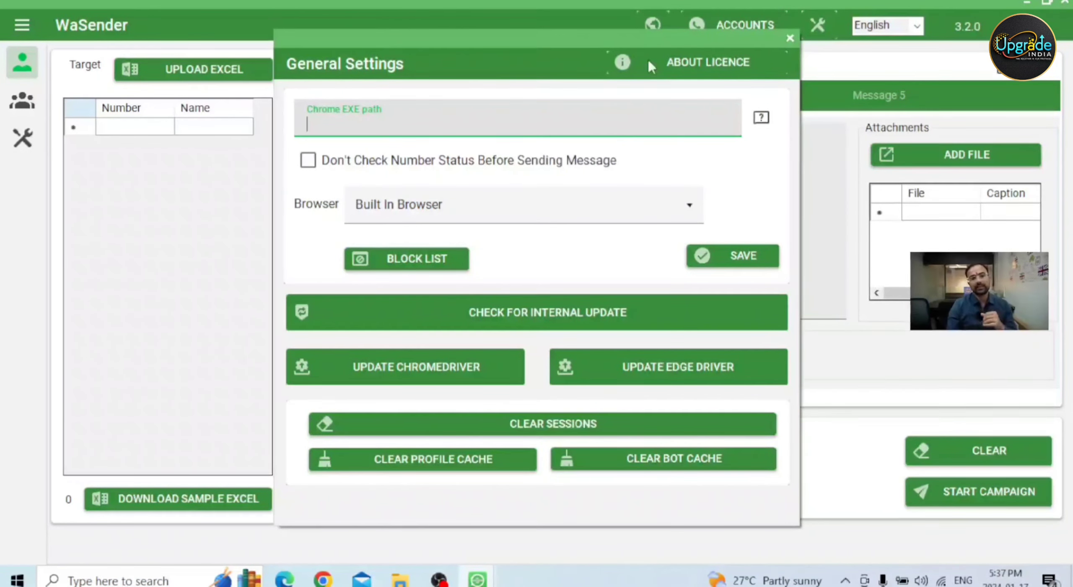
{"action": "left_click", "coordinate": [471, 209]}
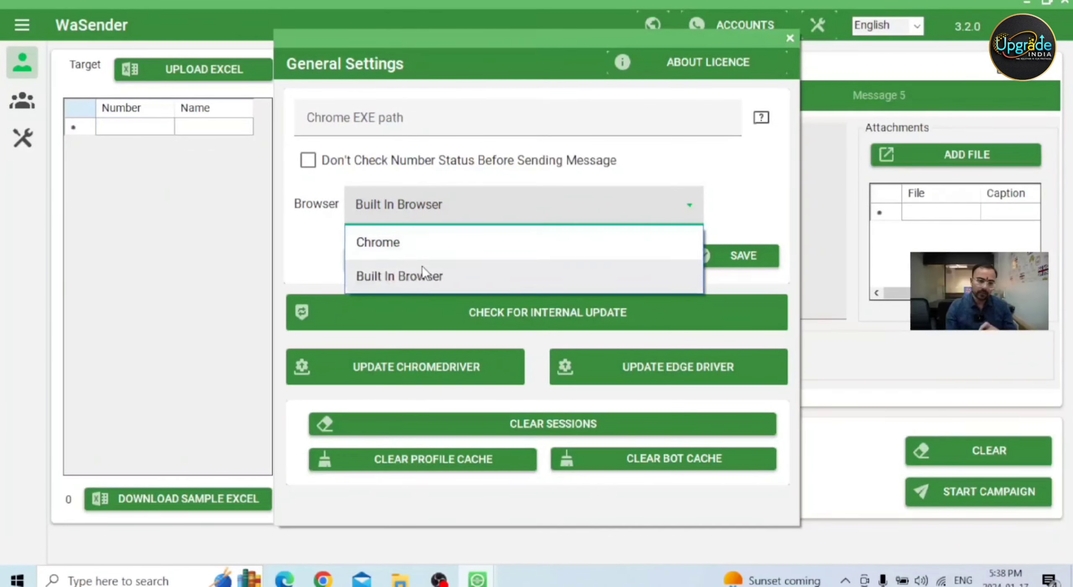
{"action": "left_click", "coordinate": [419, 276]}
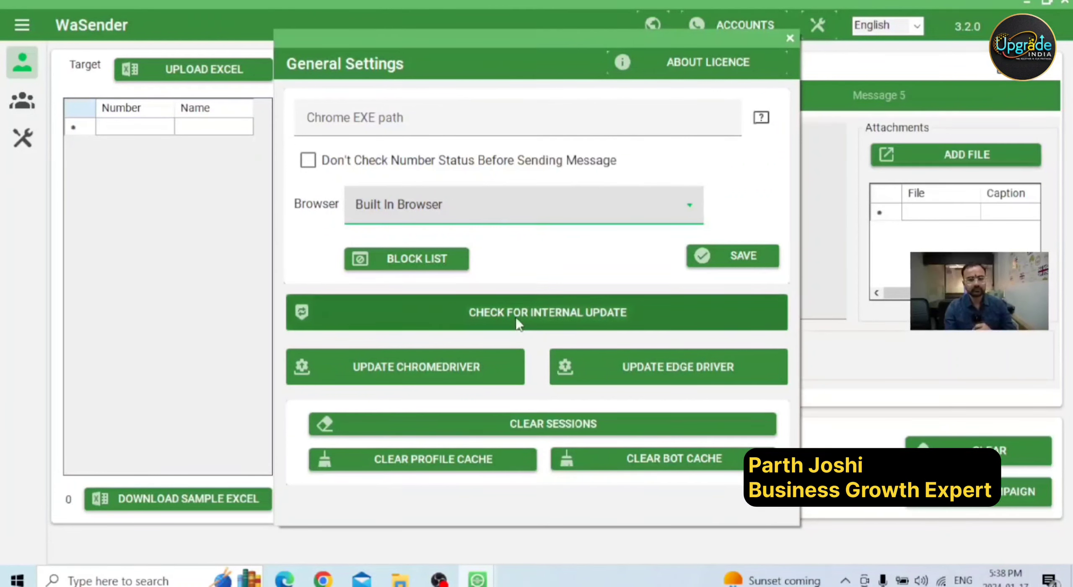
{"action": "left_click", "coordinate": [725, 262]}
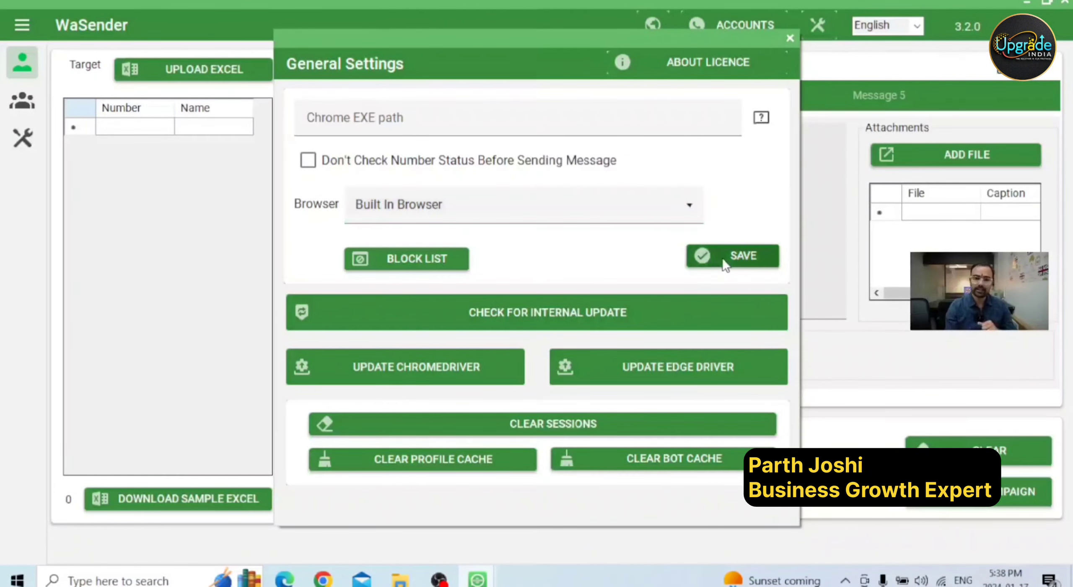
Check for an internal update and update the Edge driver.
{"action": "left_click", "coordinate": [522, 325]}
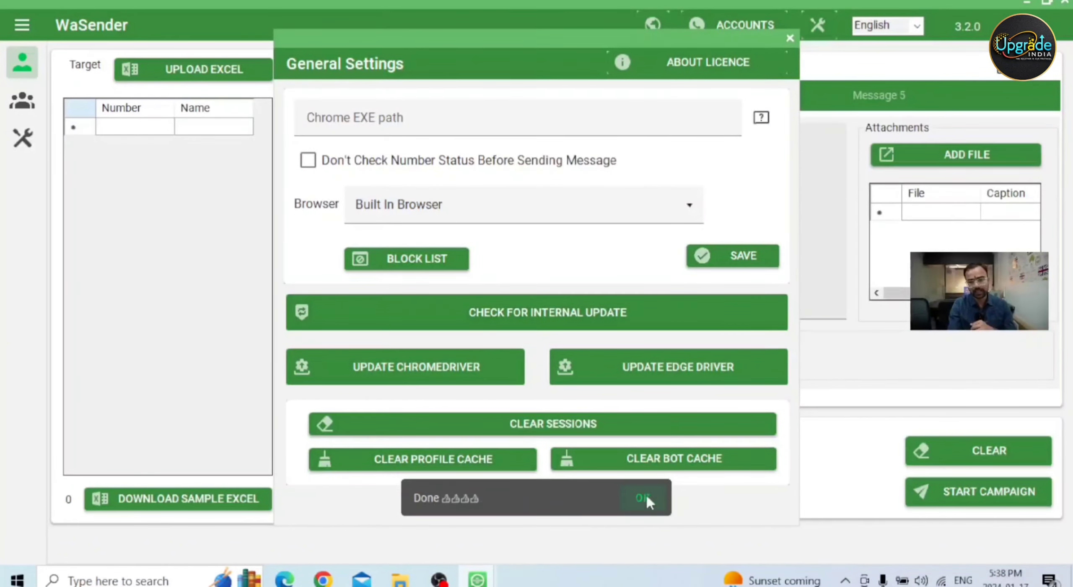
{"action": "left_click", "coordinate": [657, 505]}
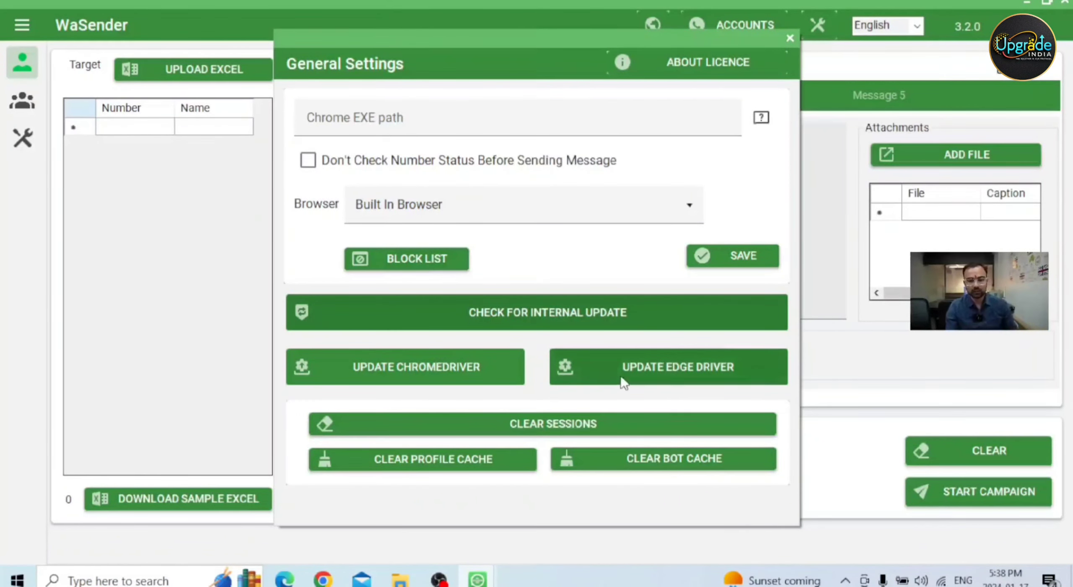
{"action": "left_click", "coordinate": [661, 380]}
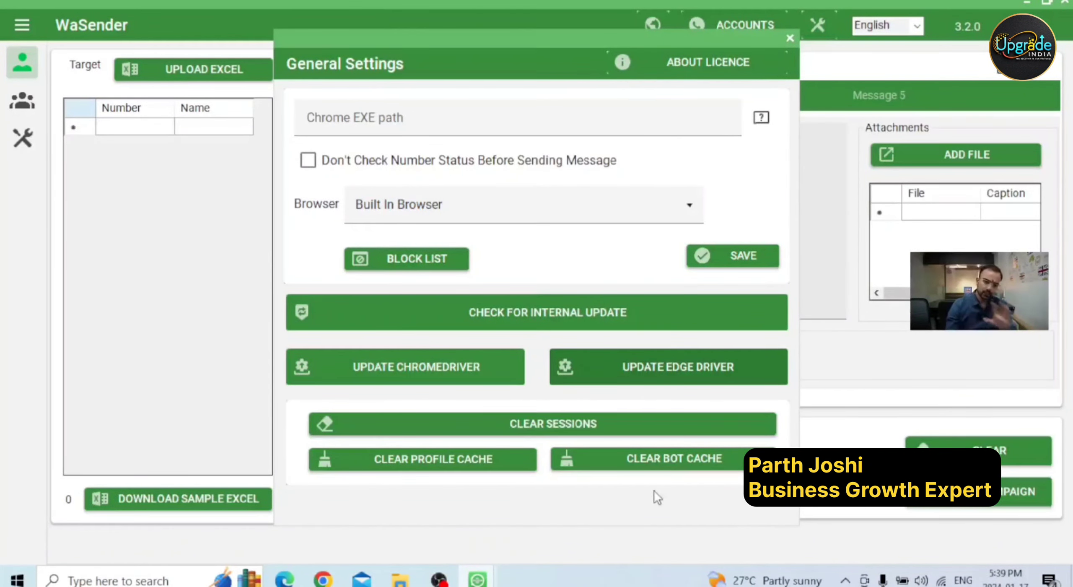
Choose Chrome as the browser and update ChromeDriver.
{"action": "left_click", "coordinate": [552, 201]}
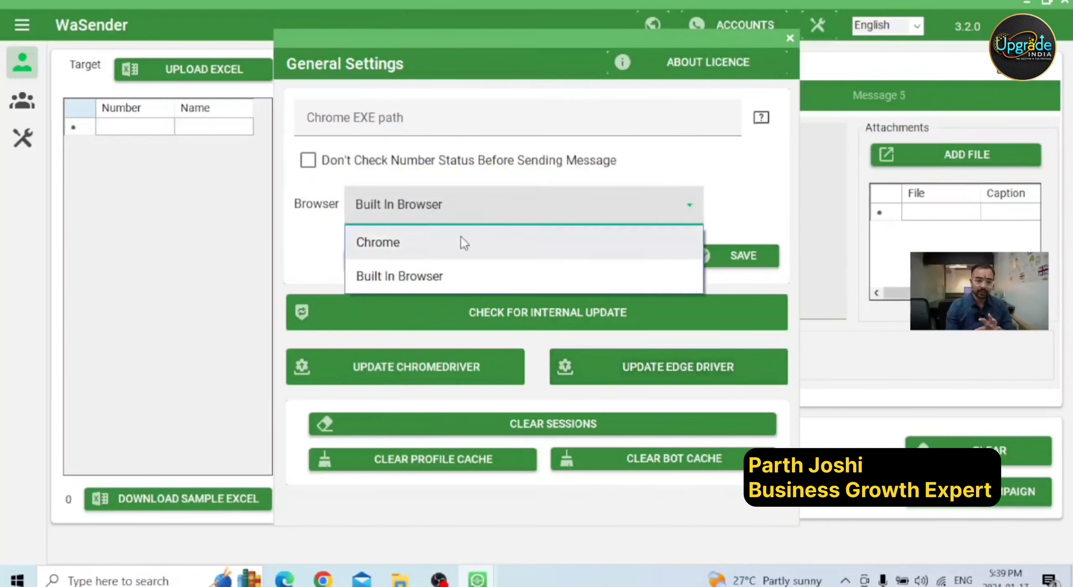
{"action": "left_click", "coordinate": [408, 246]}
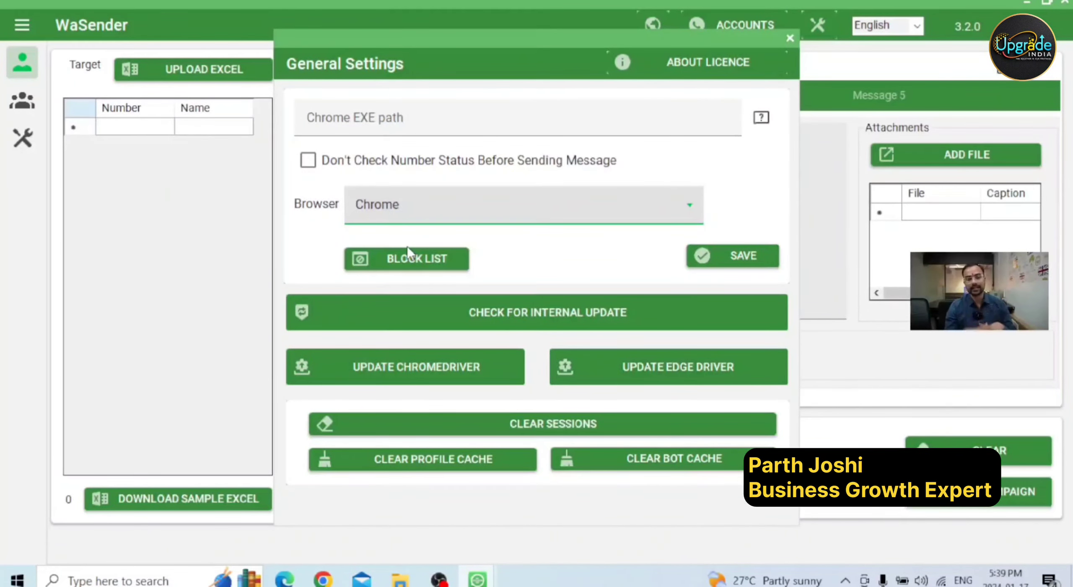
{"action": "left_click", "coordinate": [393, 369]}
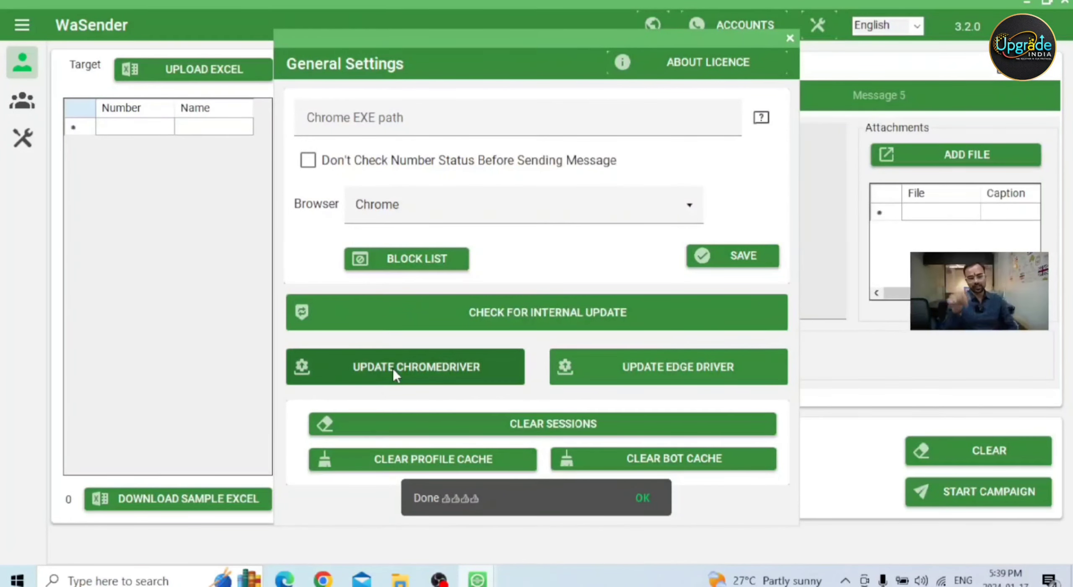
{"action": "left_click", "coordinate": [636, 490]}
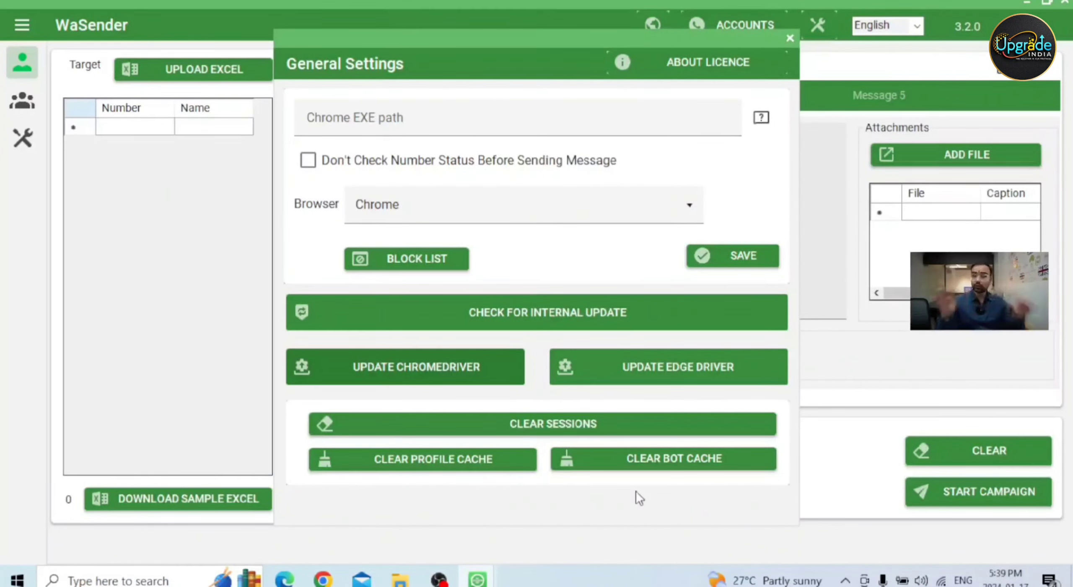
Clear the sessions, the profile cache and the bot cache.
{"action": "left_click", "coordinate": [557, 421]}
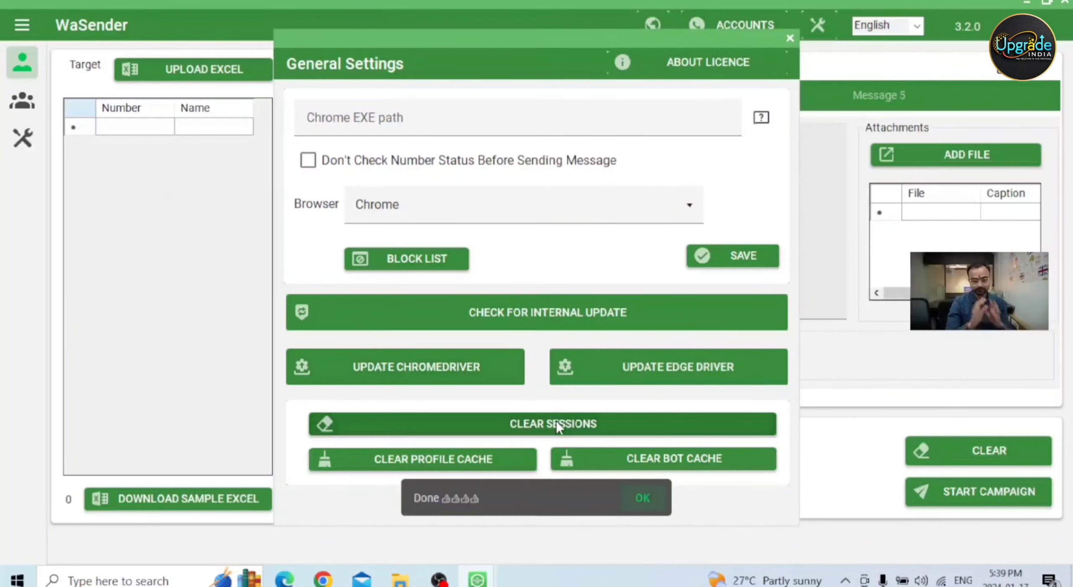
{"action": "left_click", "coordinate": [653, 502]}
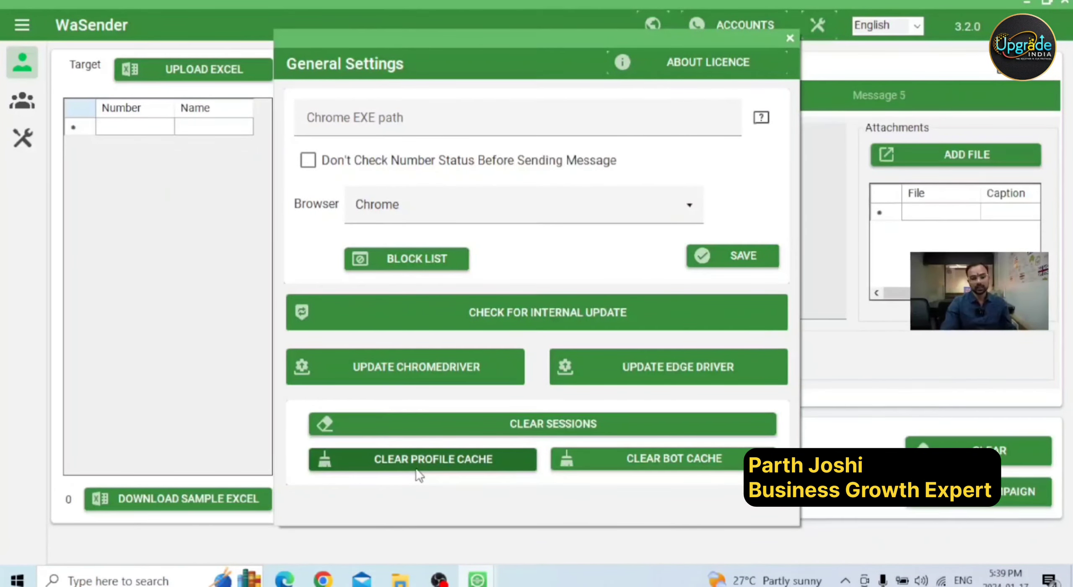
{"action": "left_click", "coordinate": [478, 475]}
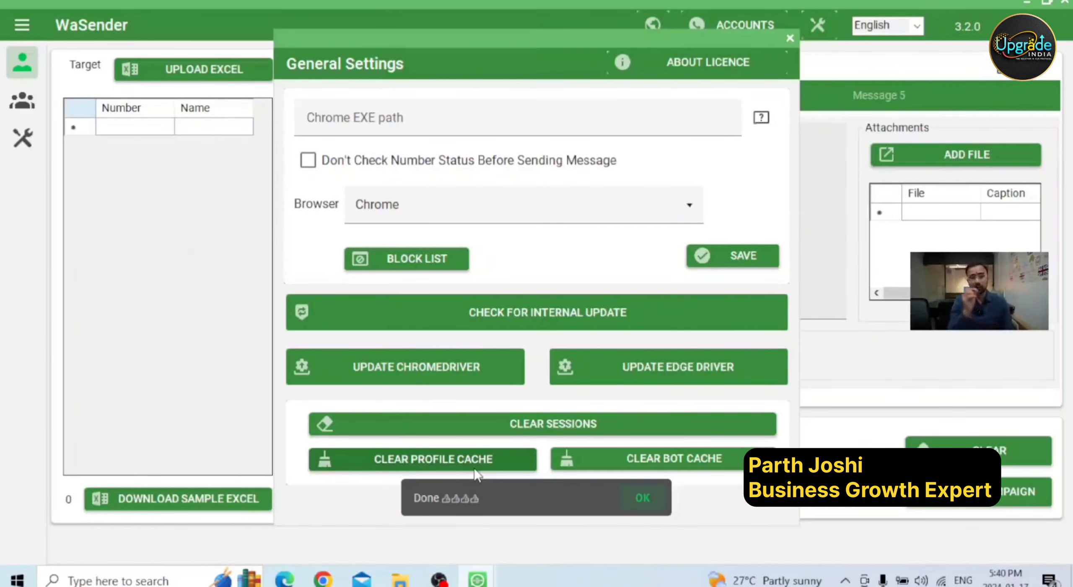
{"action": "left_click", "coordinate": [652, 499]}
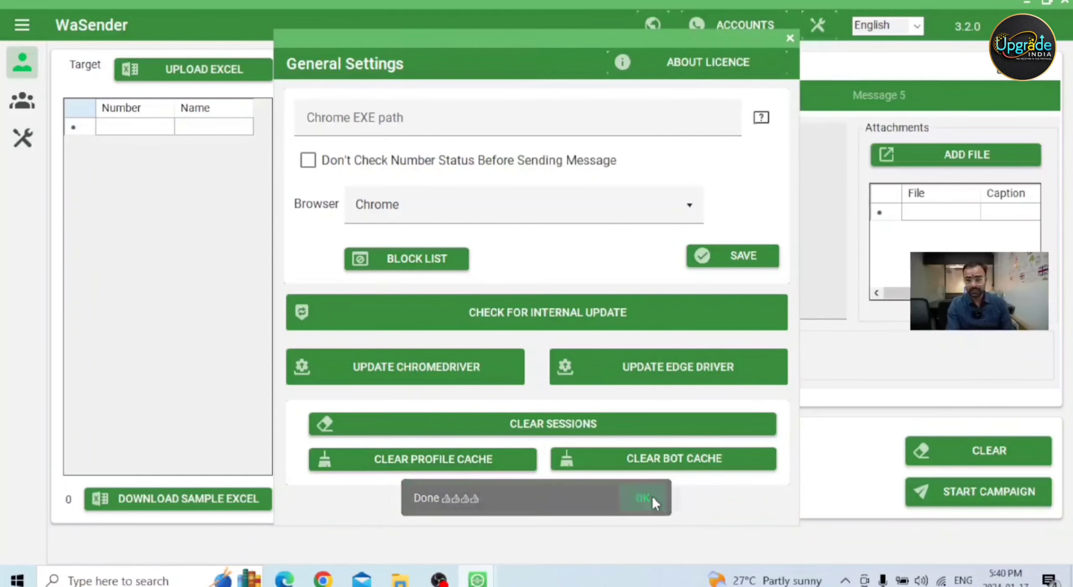
{"action": "left_click", "coordinate": [657, 466]}
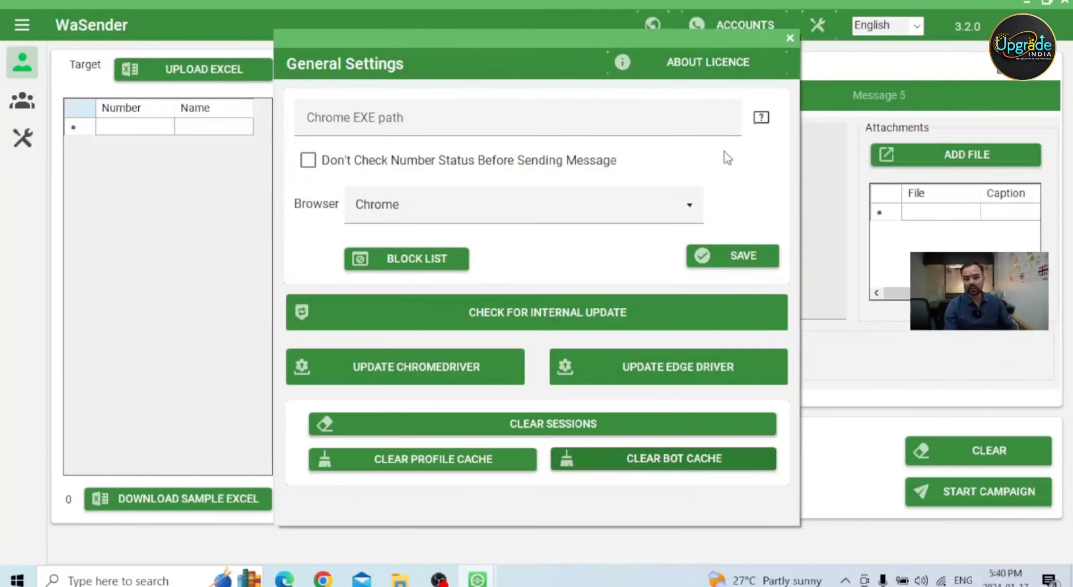
Check the licence information and look over the list of managed accounts.
{"action": "left_click", "coordinate": [692, 67]}
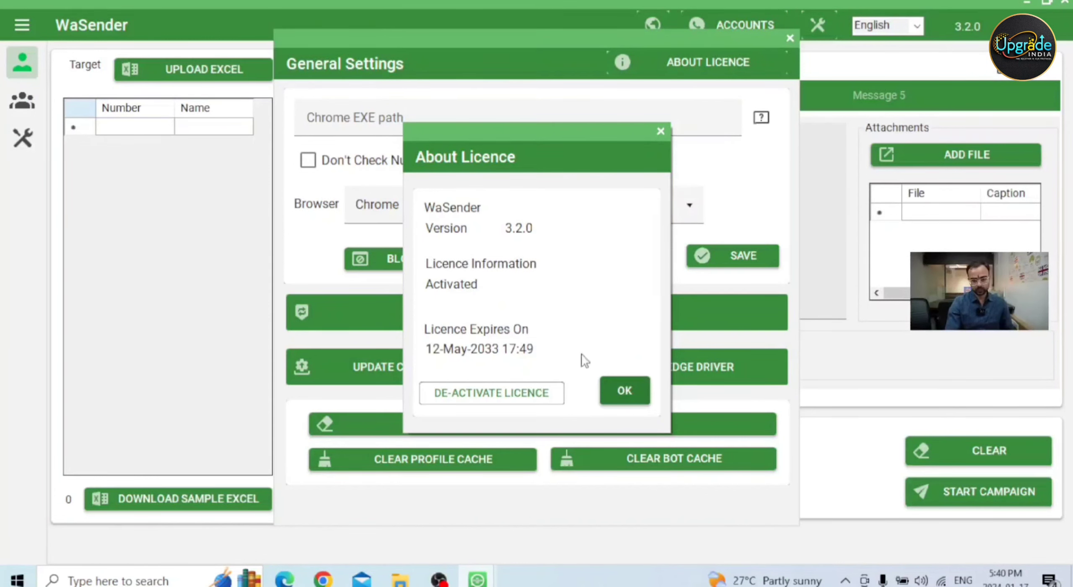
{"action": "left_click", "coordinate": [623, 392]}
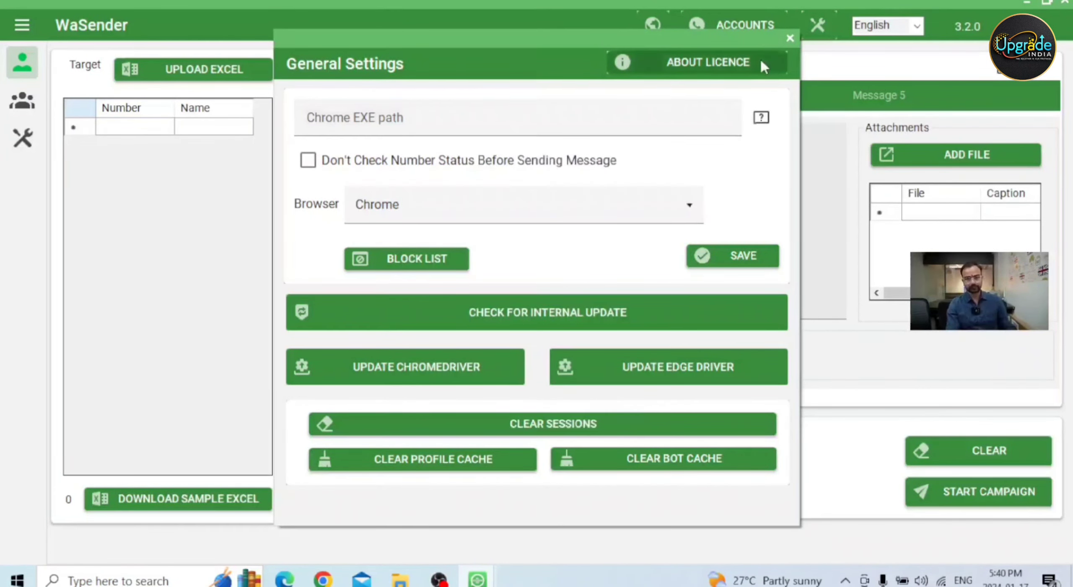
{"action": "left_click", "coordinate": [790, 38]}
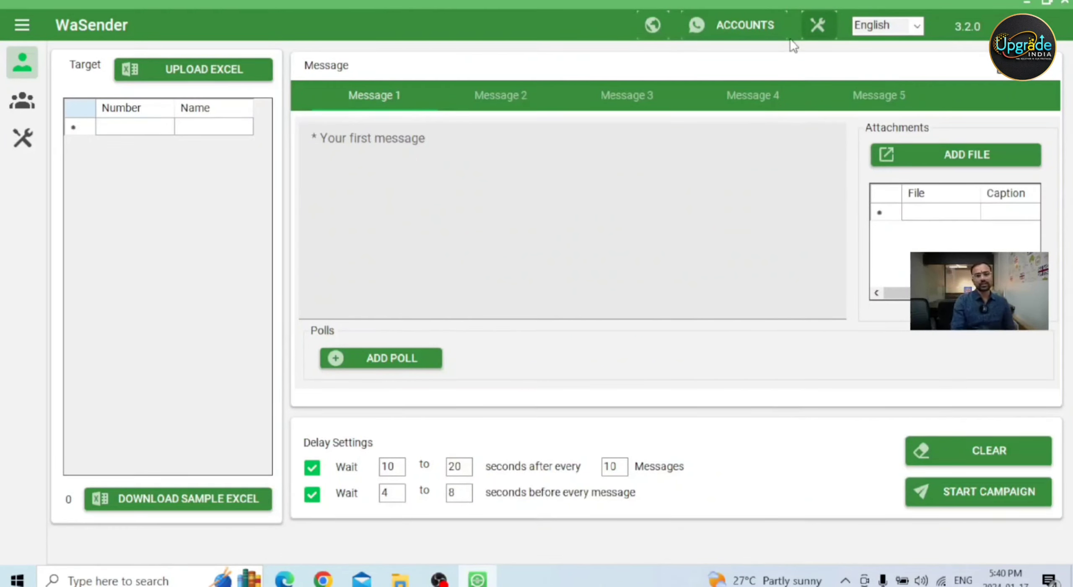
{"action": "left_click", "coordinate": [749, 34]}
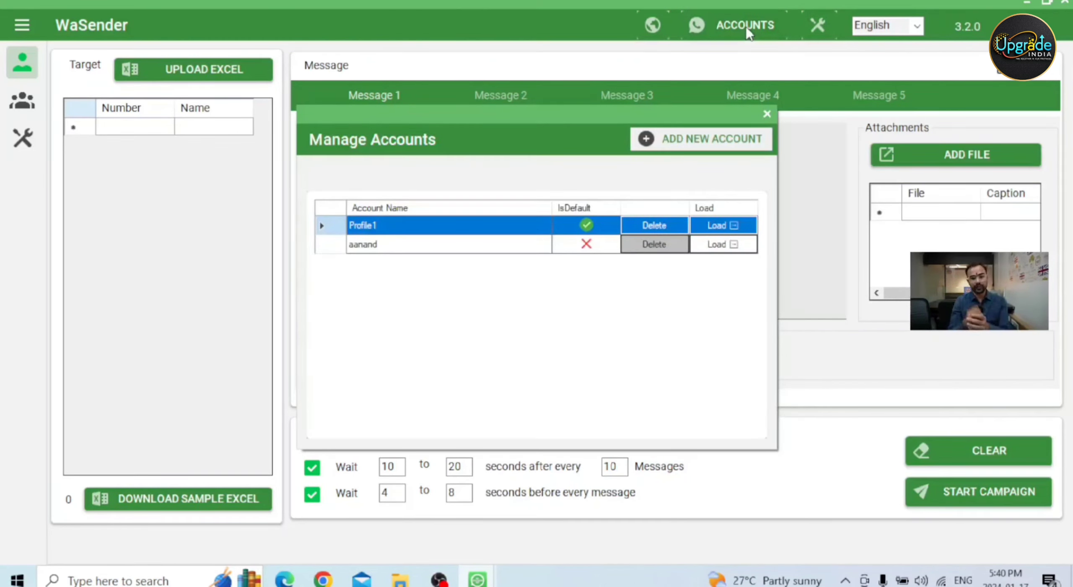
{"action": "left_click", "coordinate": [767, 114]}
Set the browser to Chrome in the general settings and save the change.
{"action": "left_click", "coordinate": [819, 24]}
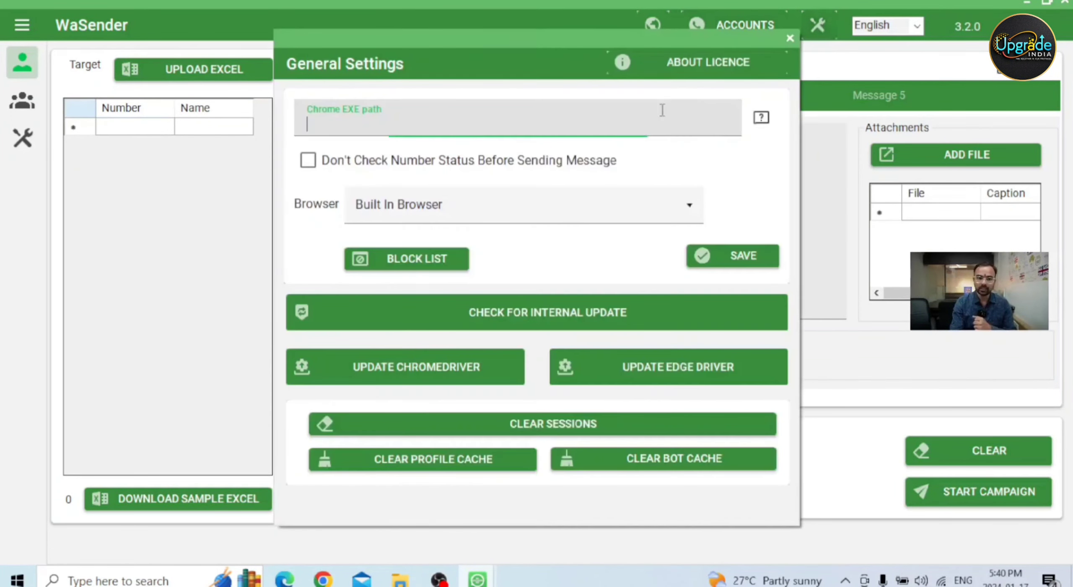
{"action": "left_click", "coordinate": [495, 203]}
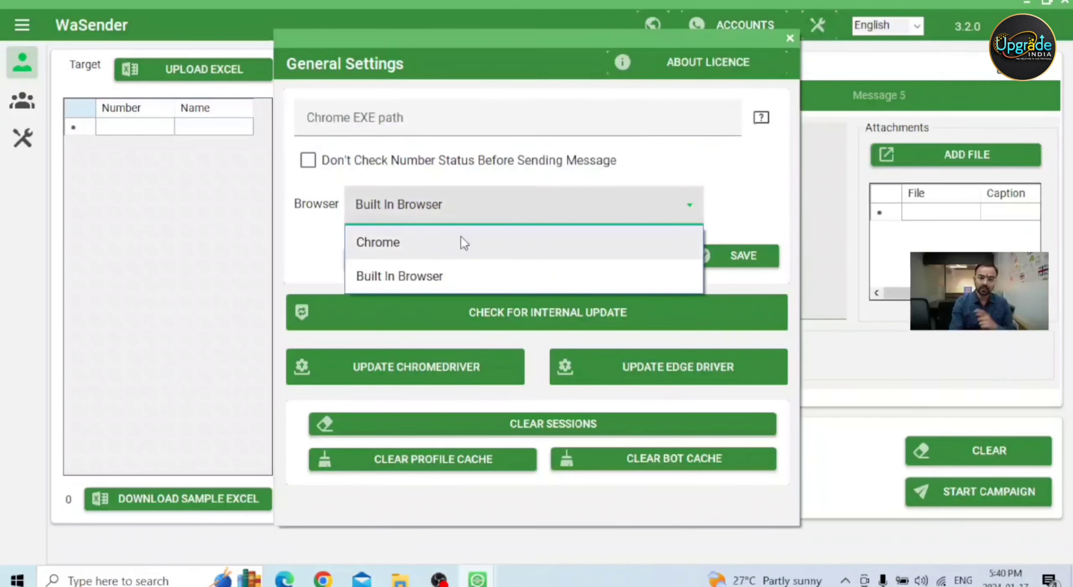
{"action": "left_click", "coordinate": [381, 242]}
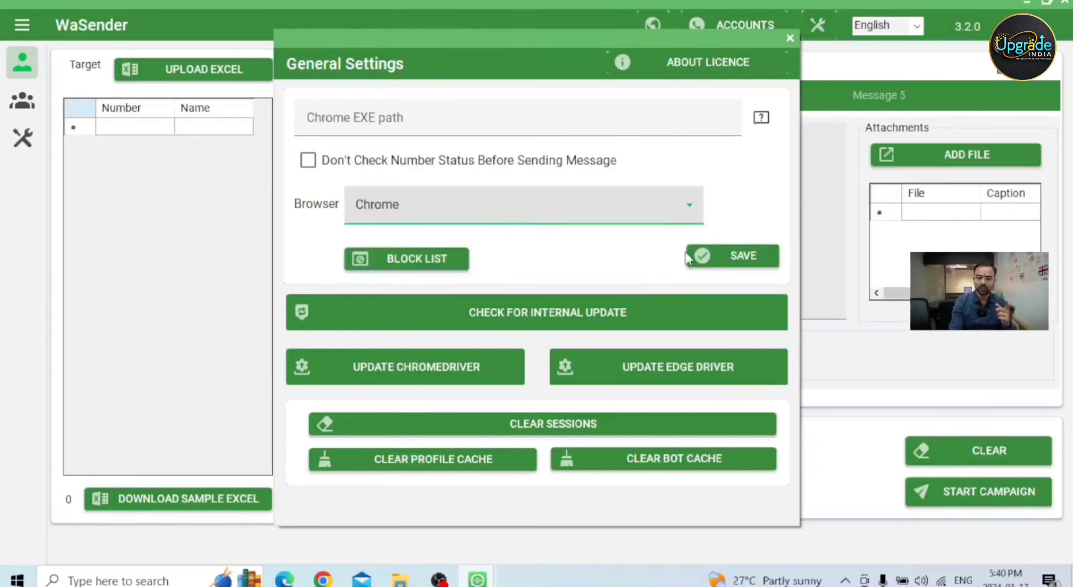
{"action": "left_click", "coordinate": [719, 267]}
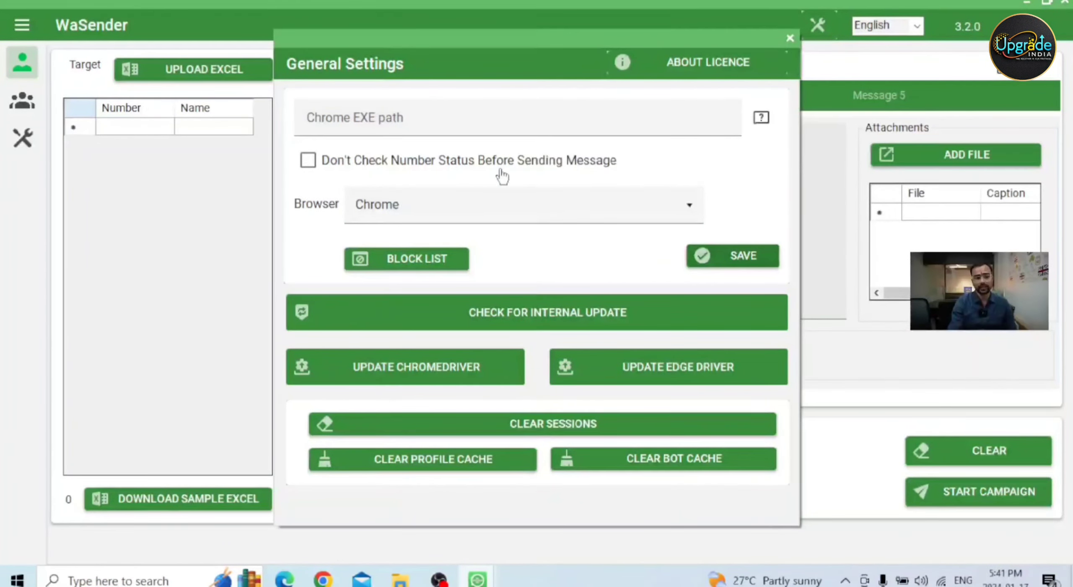
Switch the browser to Built In Browser, save the settings and close them.
{"action": "left_click", "coordinate": [454, 210]}
{"action": "left_click", "coordinate": [386, 276]}
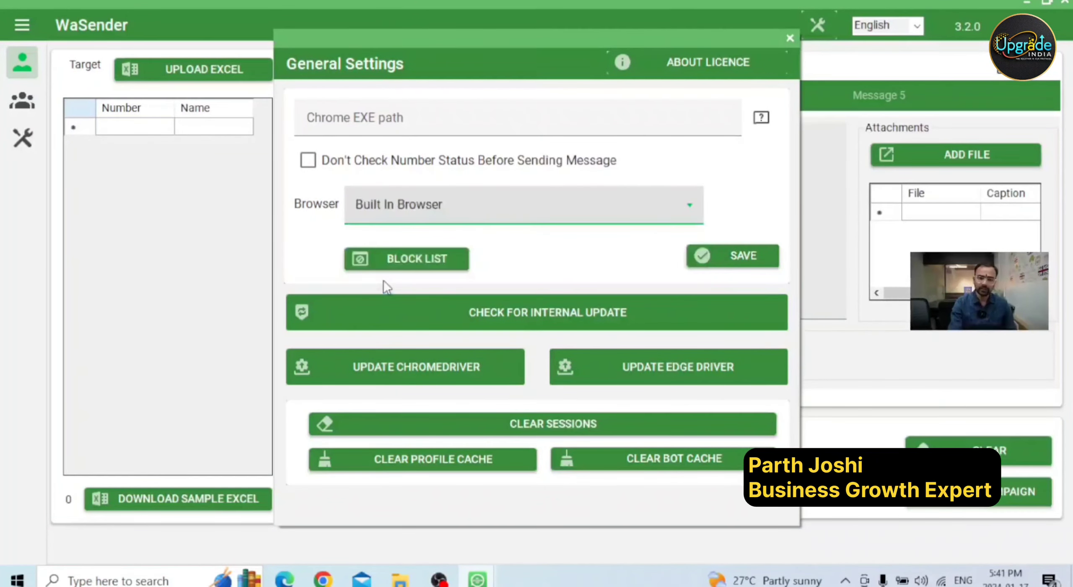
{"action": "left_click", "coordinate": [733, 257]}
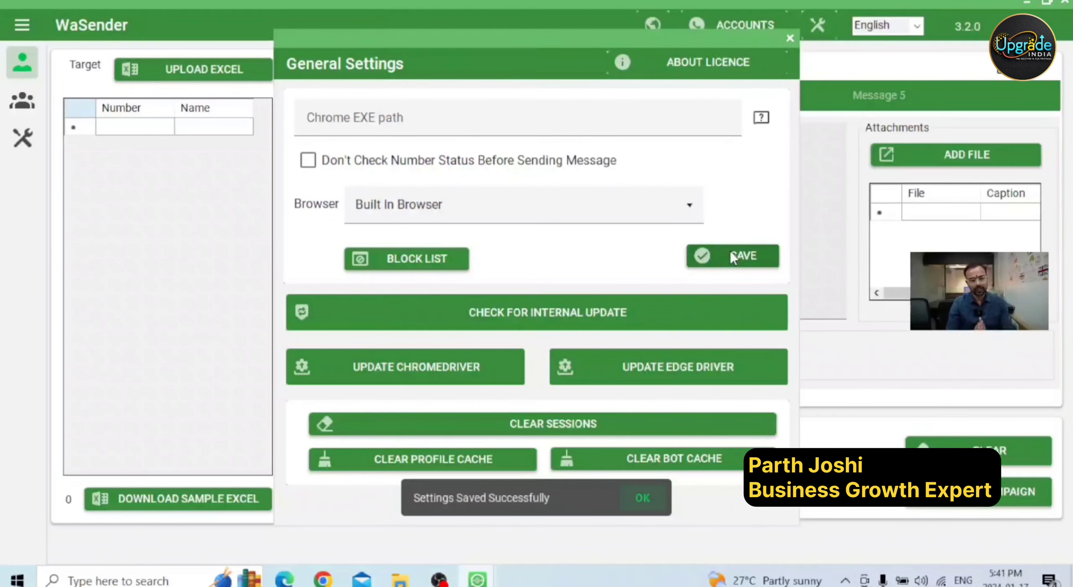
{"action": "left_click", "coordinate": [790, 39]}
Start adding a new account named "Upgrade india" in the account manager.
{"action": "left_click", "coordinate": [759, 36]}
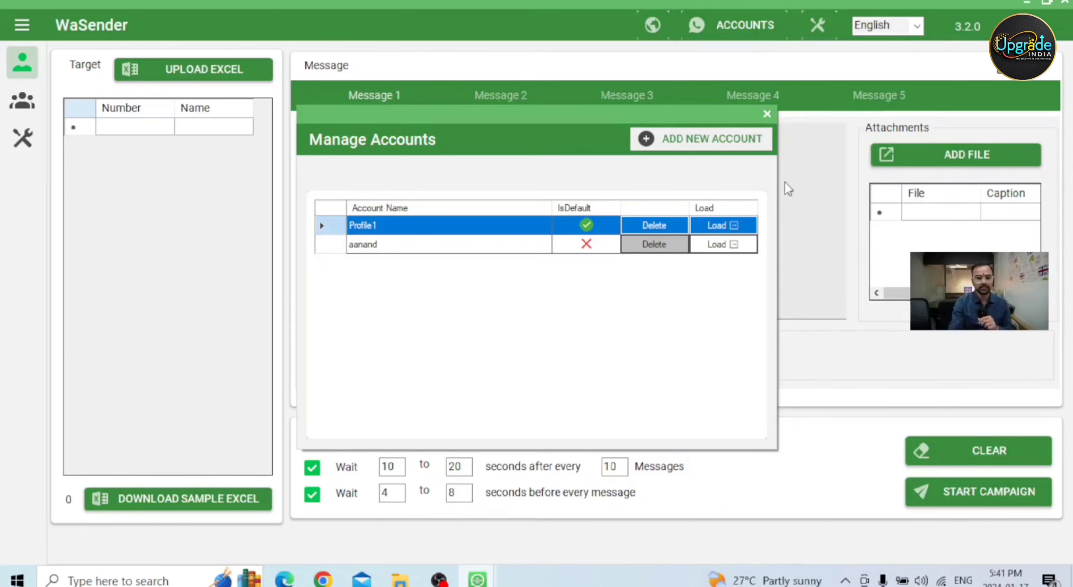
{"action": "left_click", "coordinate": [721, 143]}
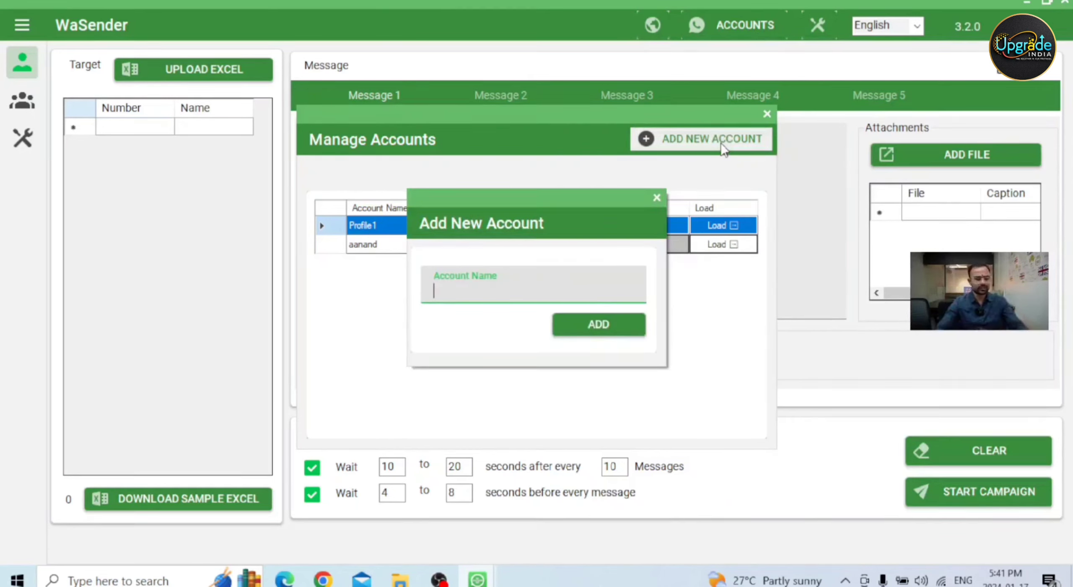
{"action": "type", "text": "Upgrade india"}
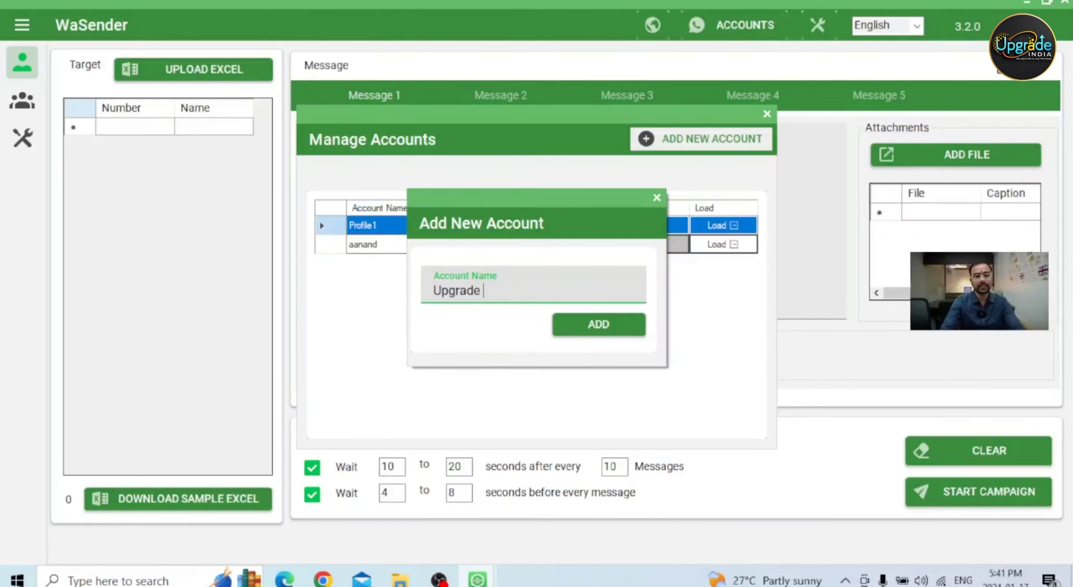